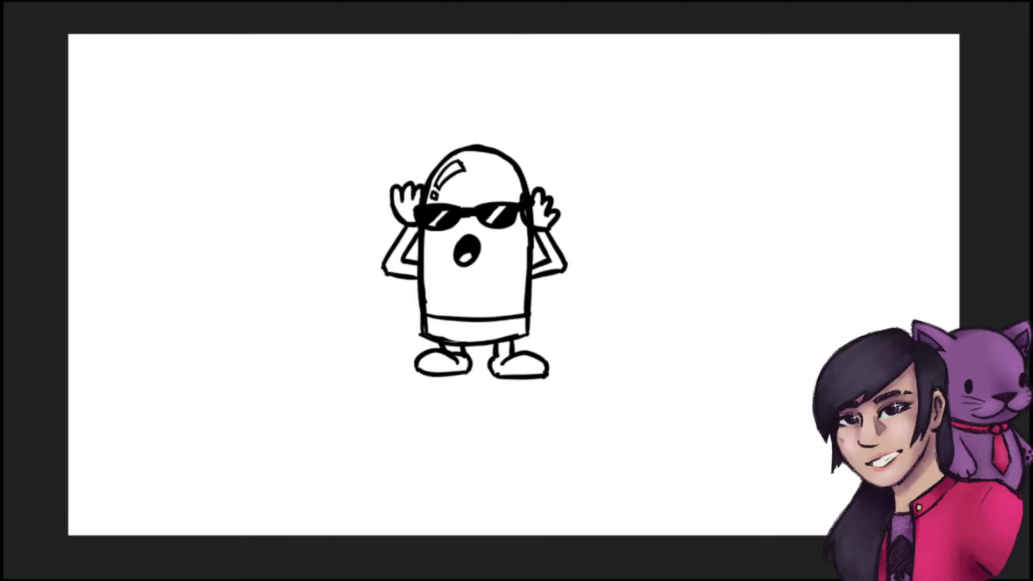
# Step: Undo and redo the head highlight and the small mark below it, keeping both
pyautogui.hotkey('ctrl', 'z')
pyautogui.hotkey('ctrl', 'z')
pyautogui.hotkey('ctrl', 'z')
pyautogui.hotkey('ctrl', 'z')
pyautogui.hotkey('ctrl', 'shift', 'z')
pyautogui.hotkey('ctrl', 'shift', 'z')
pyautogui.hotkey('ctrl', 'shift', 'z')
pyautogui.hotkey('ctrl', 'shift', 'z')
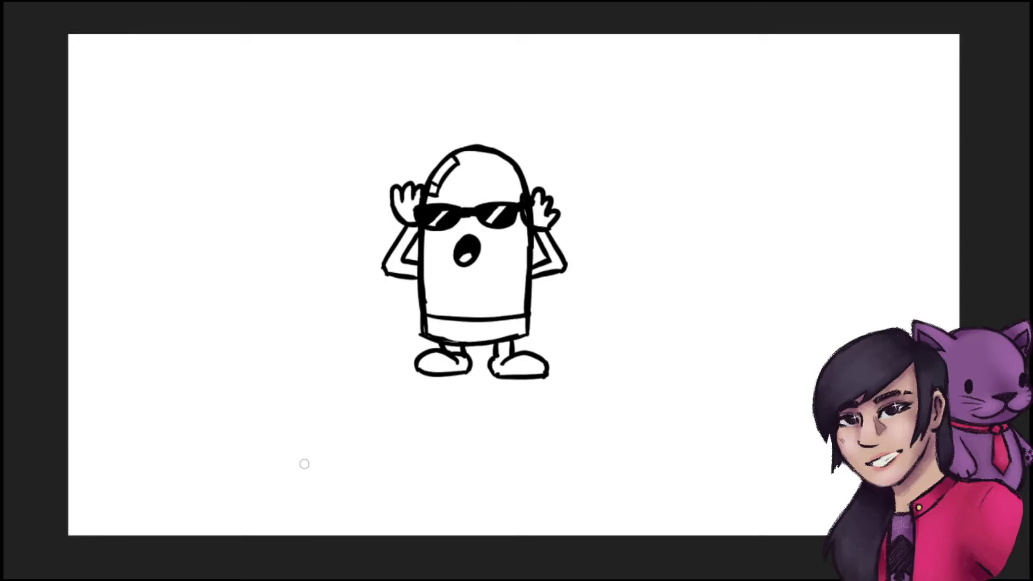
pyautogui.hotkey('ctrl', 'z')
pyautogui.hotkey('ctrl', 'shift', 'z')
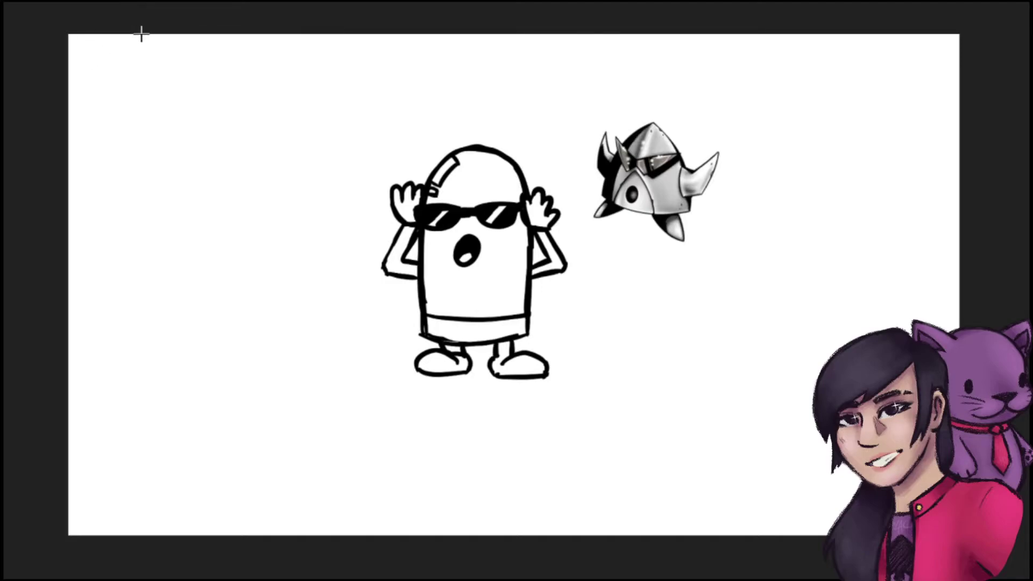
# Step: Free-transform the helmet reference image into place at the upper left
pyautogui.hotkey('ctrl', 't')
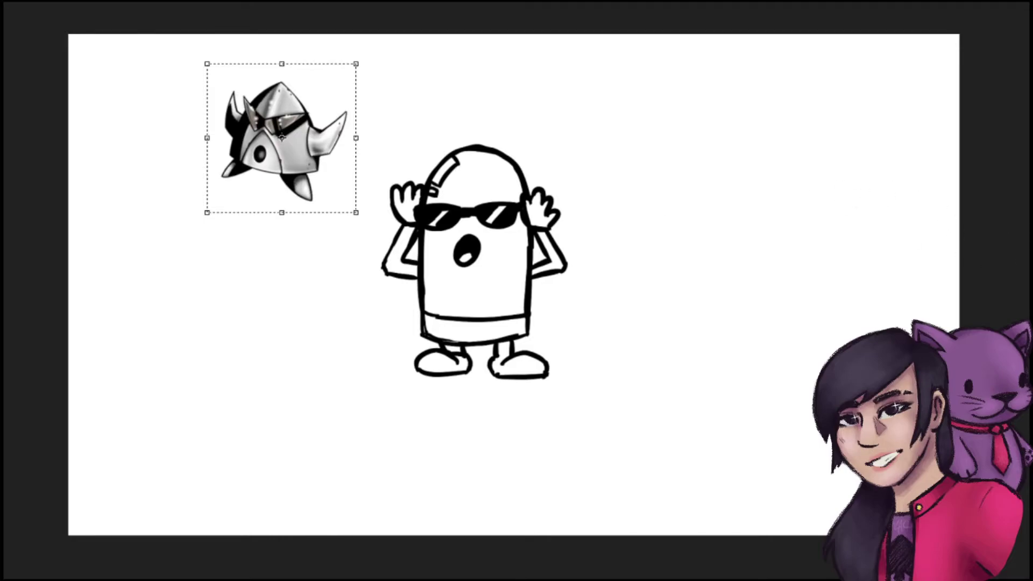
pyautogui.press('Return')
pyautogui.hotkey('ctrl', 't')
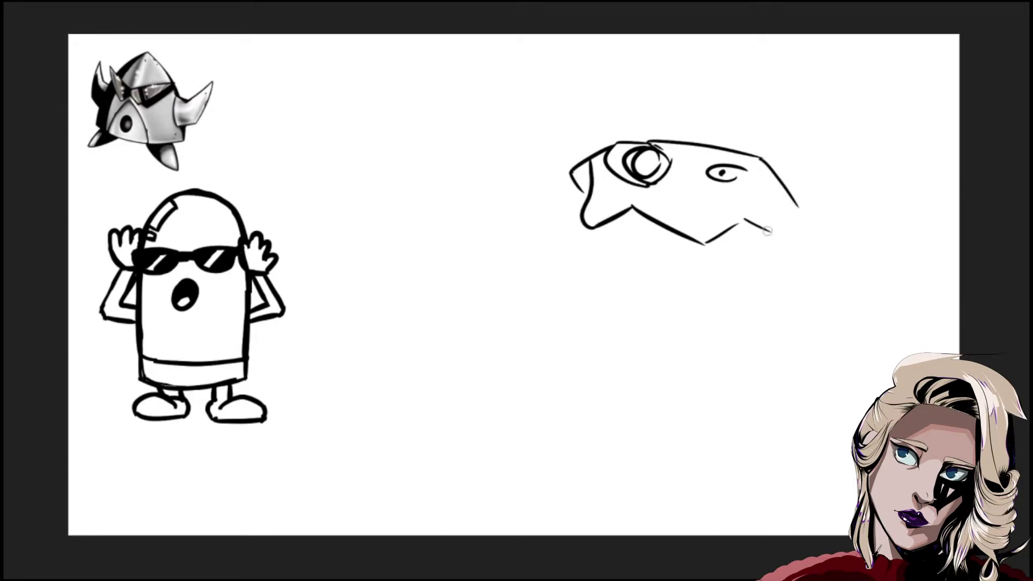
# Step: Curve the turtle's jaw into an open mouth and add a helmet line above the head
pyautogui.moveTo(767, 230)
pyautogui.mouseDown()
pyautogui.moveTo(791, 190)
pyautogui.moveTo(780, 207)
pyautogui.mouseUp()
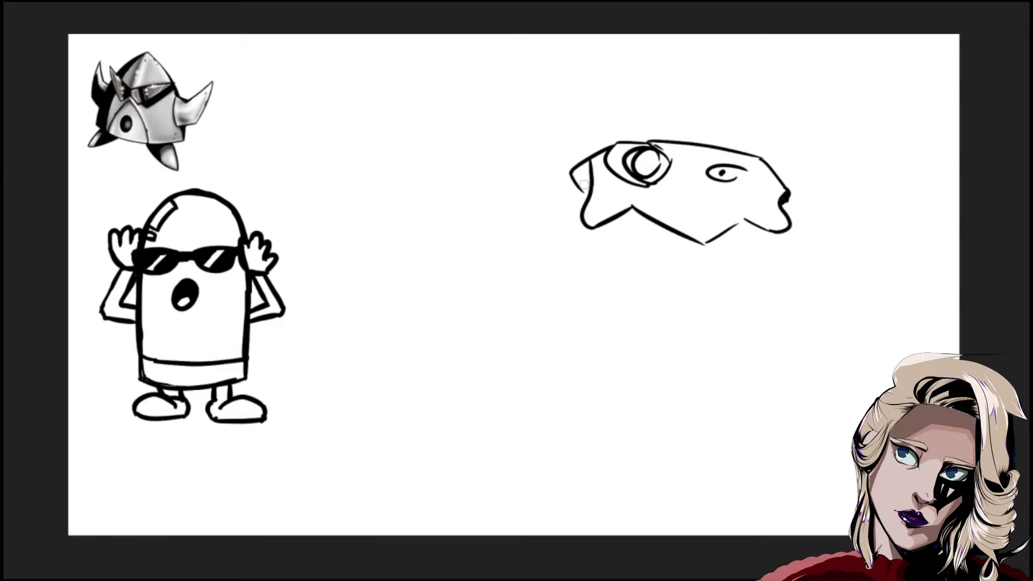
pyautogui.moveTo(582, 184)
pyautogui.mouseDown()
pyautogui.moveTo(578, 163)
pyautogui.moveTo(591, 181)
pyautogui.moveTo(583, 187)
pyautogui.mouseUp()
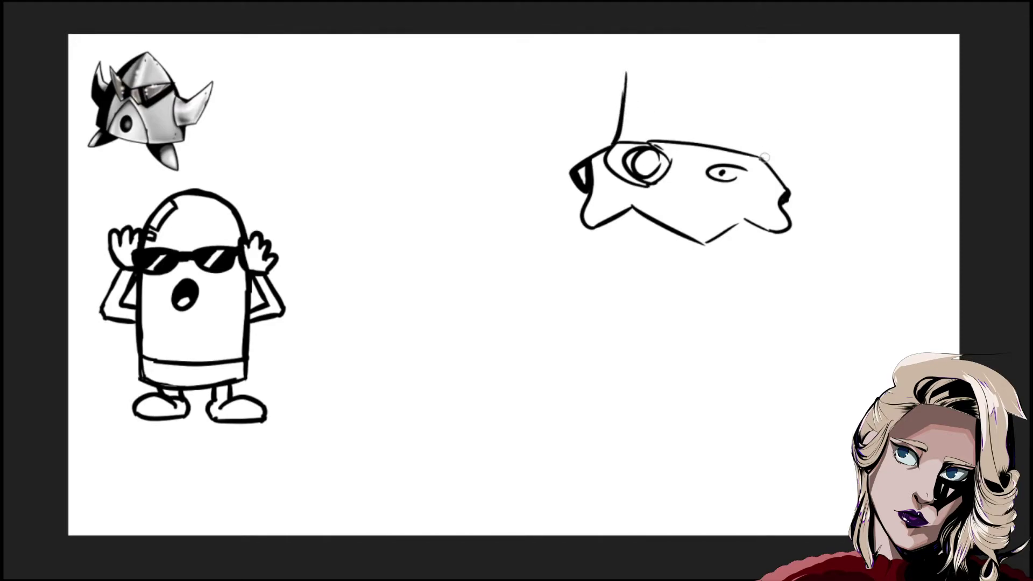
pyautogui.moveTo(765, 159)
pyautogui.mouseDown()
pyautogui.moveTo(769, 87)
pyautogui.moveTo(762, 148)
pyautogui.mouseUp()
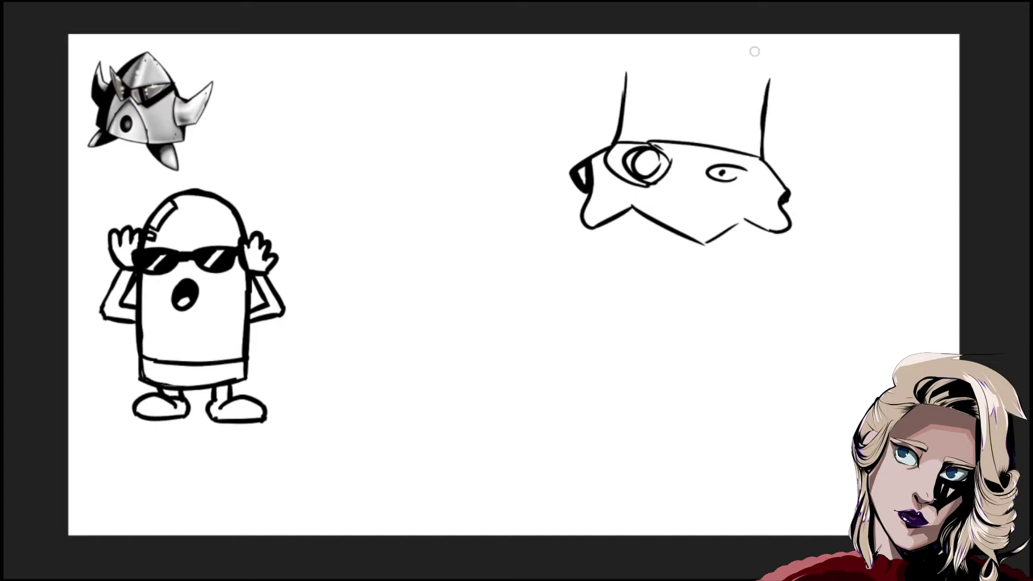
# Step: Shrink the turtle head and move it down and left
pyautogui.hotkey('ctrl', 't')
pyautogui.moveTo(669, 226); pyautogui.dragTo(624, 287)
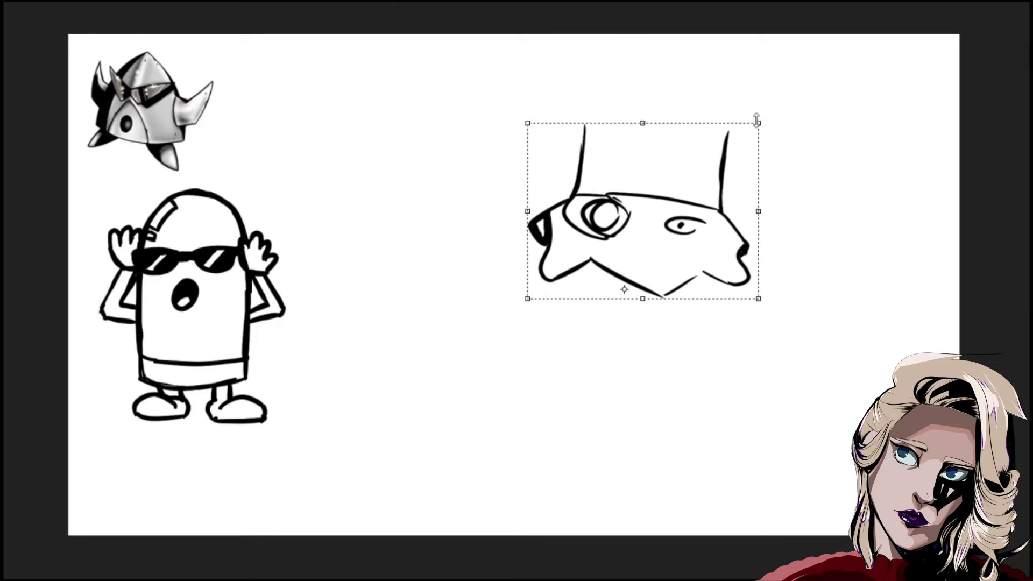
pyautogui.moveTo(756, 119); pyautogui.dragTo(686, 172)
pyautogui.moveTo(609, 249); pyautogui.dragTo(645, 211)
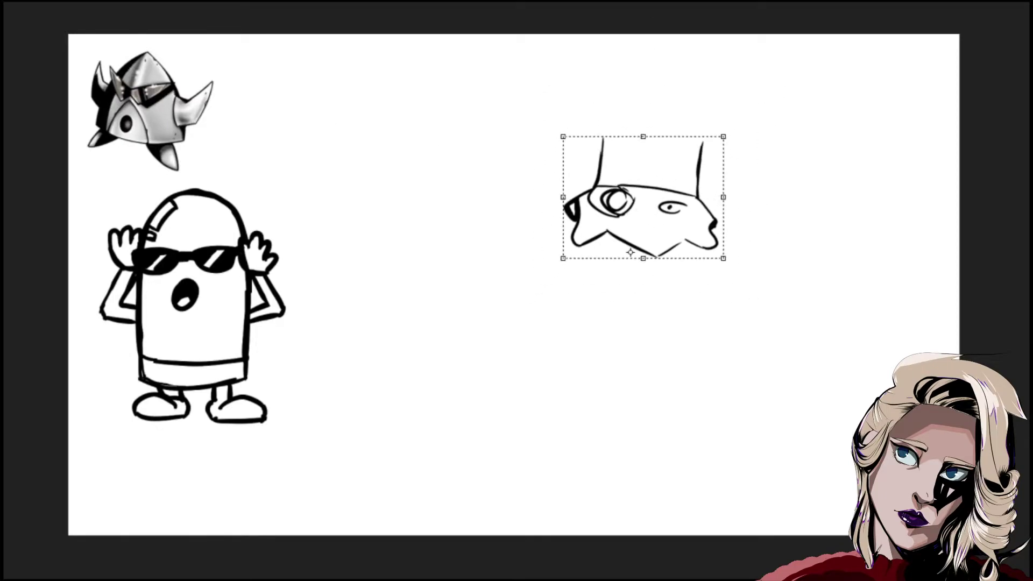
pyautogui.press('Return')
# Step: Brush the helmet's slanted top, left and right side panels, and bottom face edge
pyautogui.moveTo(602, 138)
pyautogui.mouseDown()
pyautogui.moveTo(687, 106)
pyautogui.moveTo(669, 108)
pyautogui.moveTo(704, 145)
pyautogui.mouseUp()
pyautogui.hotkey('ctrl', 'z')
pyautogui.moveTo(601, 135); pyautogui.dragTo(557, 190)
pyautogui.hotkey('ctrl', 'z')
pyautogui.moveTo(600, 137); pyautogui.dragTo(562, 203)
pyautogui.hotkey('ctrl', 'z')
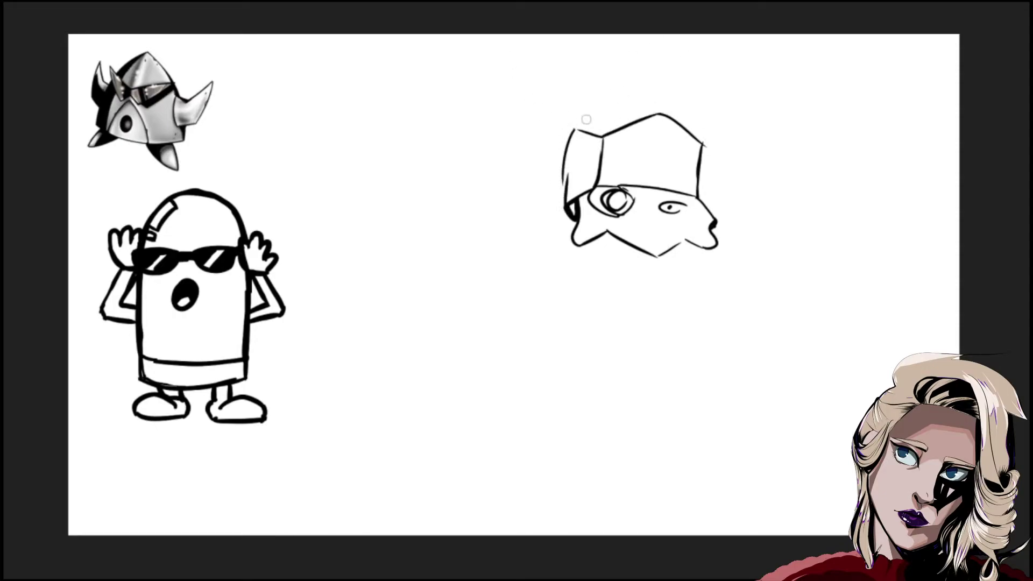
pyautogui.moveTo(700, 146)
pyautogui.mouseDown()
pyautogui.moveTo(721, 138)
pyautogui.moveTo(717, 216)
pyautogui.mouseUp()
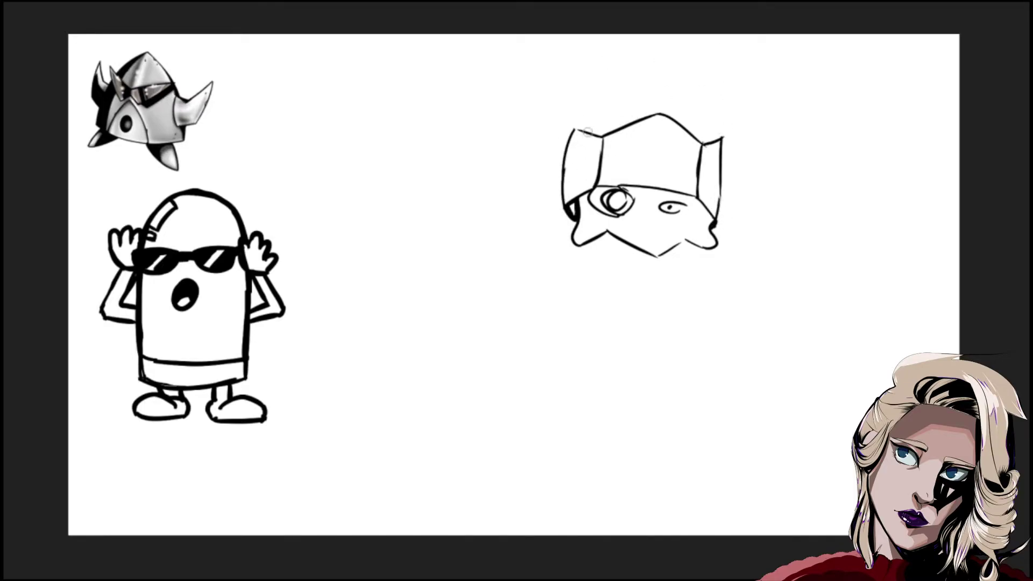
pyautogui.moveTo(577, 132); pyautogui.dragTo(620, 127)
pyautogui.moveTo(683, 128); pyautogui.dragTo(711, 140)
pyautogui.scroll(-3, 644, 218)
pyautogui.moveTo(586, 181); pyautogui.dragTo(637, 205)
pyautogui.moveTo(698, 189)
pyautogui.mouseDown()
pyautogui.moveTo(657, 207)
pyautogui.moveTo(666, 208)
pyautogui.mouseUp()
# Step: Try several neck strokes below the helmeted head, undoing the failed ones
pyautogui.hotkey('ctrl', 'z')
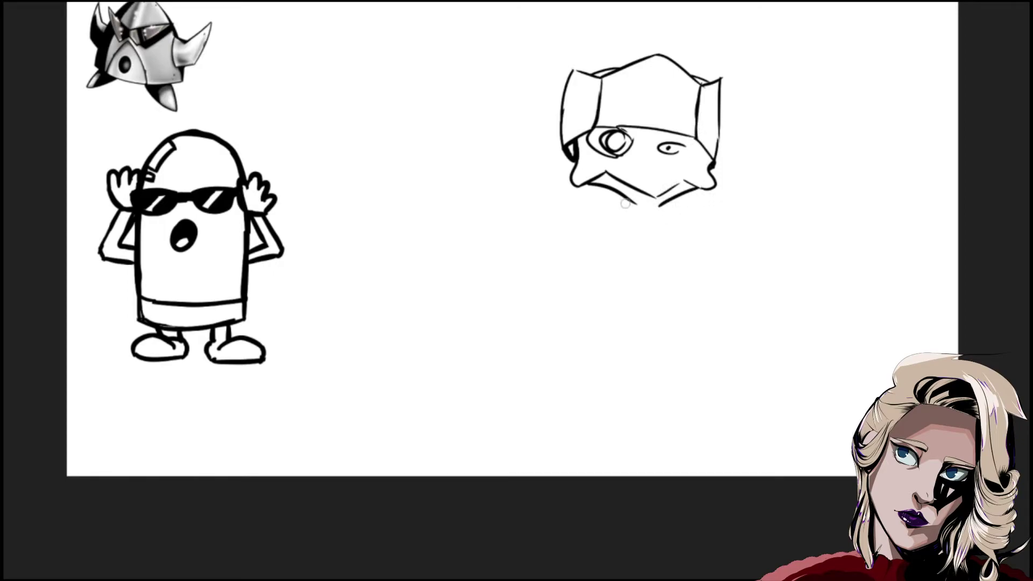
pyautogui.moveTo(628, 200)
pyautogui.mouseDown()
pyautogui.moveTo(614, 211)
pyautogui.moveTo(675, 212)
pyautogui.moveTo(642, 228)
pyautogui.moveTo(670, 208)
pyautogui.moveTo(576, 314)
pyautogui.mouseUp()
pyautogui.hotkey('ctrl', 'z')
pyautogui.moveTo(615, 211); pyautogui.dragTo(594, 325)
pyautogui.moveTo(672, 204); pyautogui.dragTo(687, 217)
pyautogui.hotkey('ctrl', 'z')
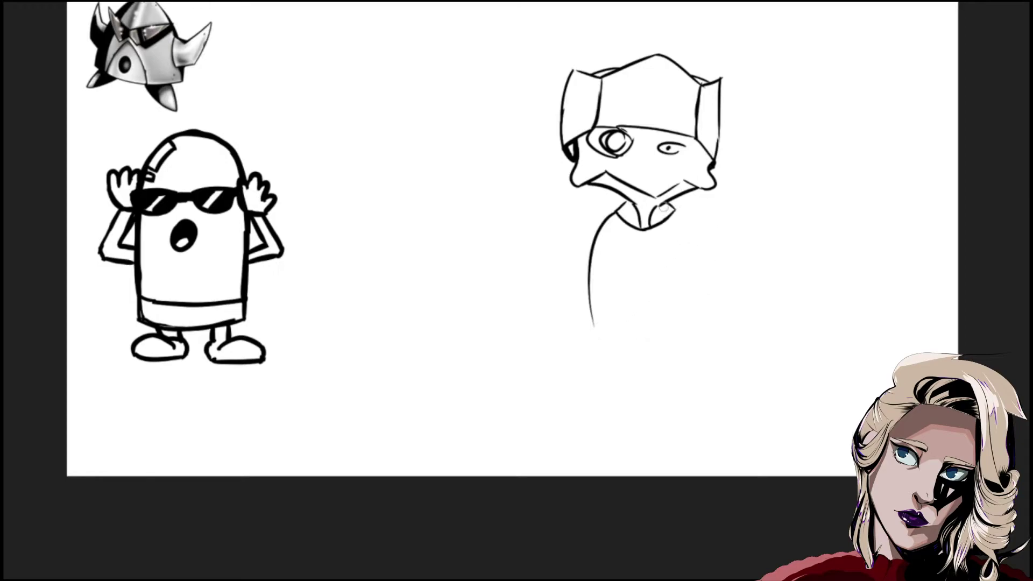
pyautogui.moveTo(607, 220); pyautogui.dragTo(575, 284)
pyautogui.hotkey('ctrl', 'z')
pyautogui.moveTo(606, 221); pyautogui.dragTo(551, 408)
pyautogui.hotkey('ctrl', 'z')
pyautogui.hotkey('ctrl', 'z')
# Step: Redraw the neck curve and a shorter inner neck line, then the bottom body curve
pyautogui.moveTo(569, 263)
pyautogui.mouseDown()
pyautogui.moveTo(553, 301)
pyautogui.moveTo(609, 342)
pyautogui.mouseUp()
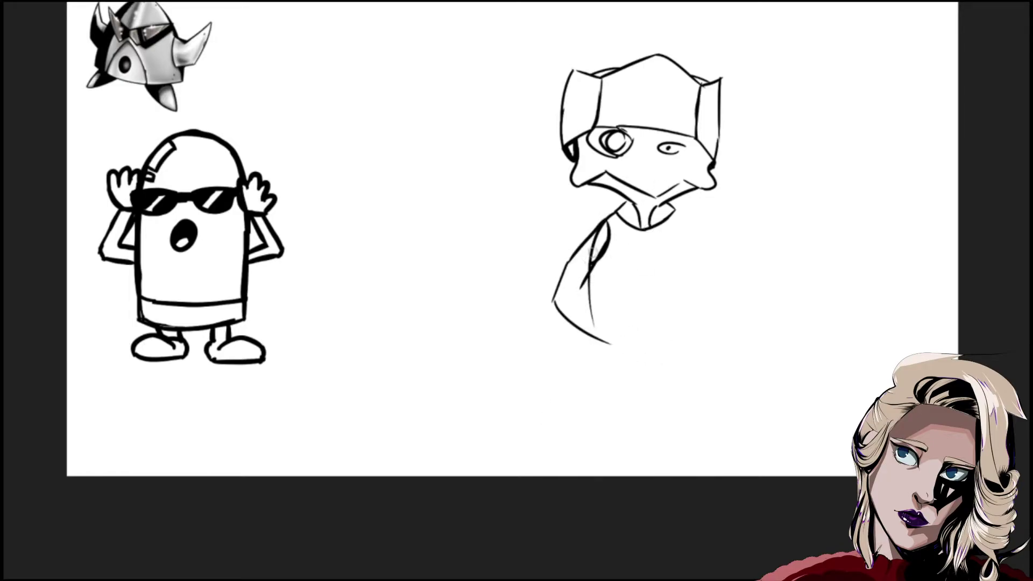
pyautogui.moveTo(593, 250); pyautogui.dragTo(595, 270)
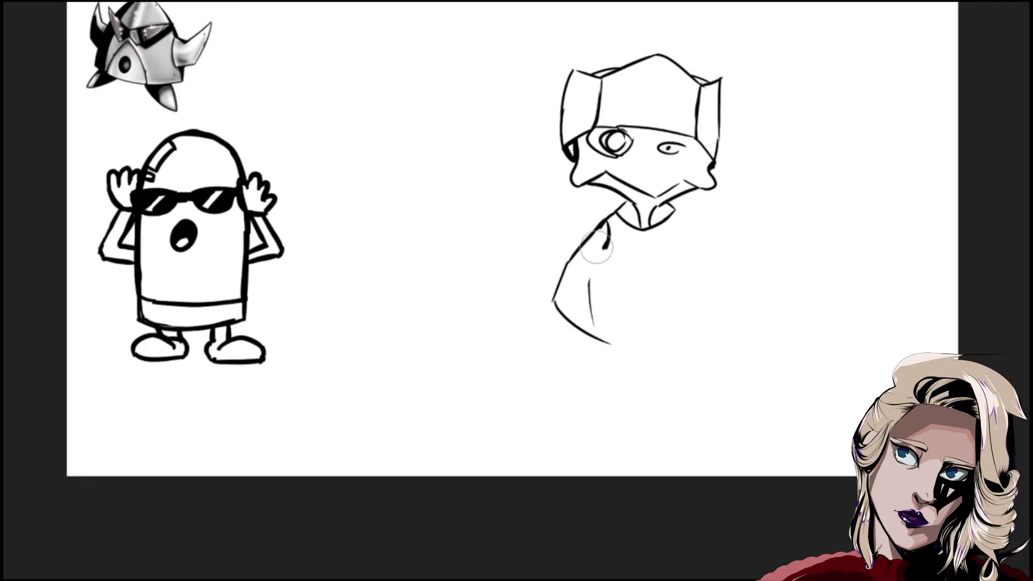
pyautogui.moveTo(610, 226)
pyautogui.mouseDown()
pyautogui.moveTo(604, 268)
pyautogui.moveTo(617, 312)
pyautogui.moveTo(638, 336)
pyautogui.moveTo(652, 287)
pyautogui.mouseUp()
pyautogui.hotkey('ctrl', 'z')
pyautogui.hotkey('ctrl', 'z')
pyautogui.hotkey('ctrl', 'z')
pyautogui.moveTo(638, 323); pyautogui.dragTo(618, 306)
pyautogui.hotkey('ctrl', 'z')
pyautogui.hotkey('ctrl', 'z')
# Step: Redraw the body's bottom curve and sketch the sleeve and clawed hand
pyautogui.moveTo(611, 343)
pyautogui.mouseDown()
pyautogui.moveTo(647, 307)
pyautogui.moveTo(606, 311)
pyautogui.moveTo(565, 390)
pyautogui.moveTo(610, 345)
pyautogui.mouseUp()
pyautogui.moveTo(613, 298); pyautogui.dragTo(674, 238)
pyautogui.hotkey('ctrl', 'z')
pyautogui.moveTo(606, 307); pyautogui.dragTo(652, 265)
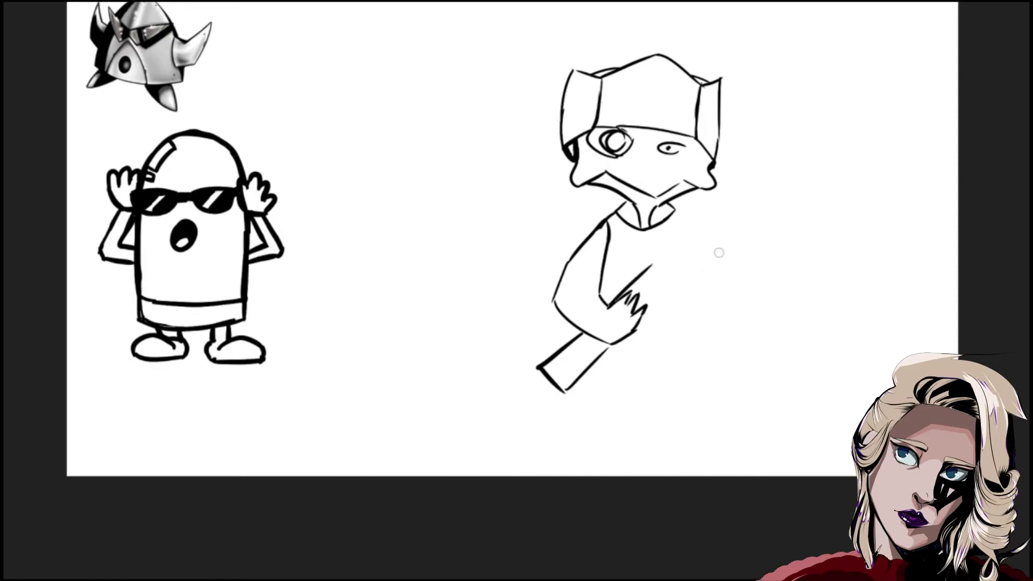
# Step: Outline the right side of the torso and the arm, clearing the crossing lines
pyautogui.moveTo(678, 209); pyautogui.dragTo(698, 334)
pyautogui.hotkey('ctrl', 'z')
pyautogui.hotkey('ctrl', 'z')
pyautogui.moveTo(678, 208)
pyautogui.mouseDown()
pyautogui.moveTo(673, 324)
pyautogui.moveTo(692, 289)
pyautogui.mouseUp()
pyautogui.moveTo(684, 250); pyautogui.dragTo(691, 313)
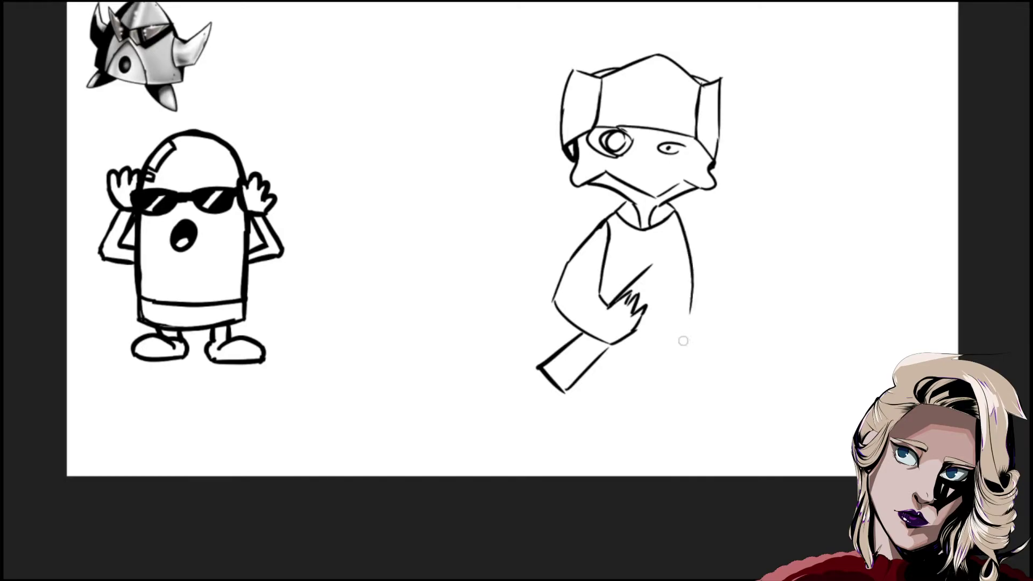
pyautogui.moveTo(680, 212)
pyautogui.mouseDown()
pyautogui.moveTo(713, 279)
pyautogui.moveTo(719, 234)
pyautogui.mouseUp()
pyautogui.hotkey('ctrl', 'z')
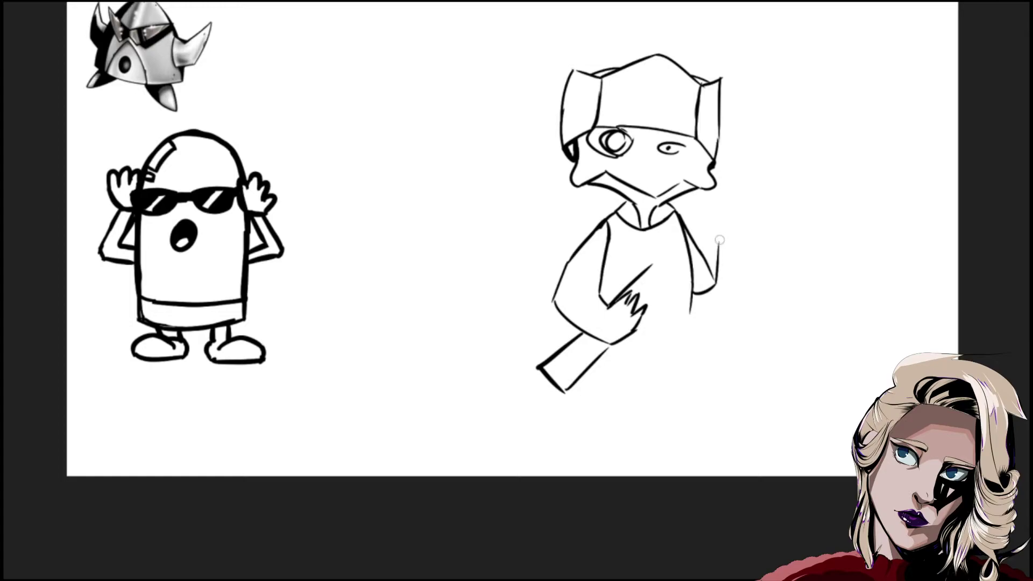
pyautogui.hotkey('ctrl', 'z')
pyautogui.moveTo(699, 297); pyautogui.dragTo(720, 218)
pyautogui.moveTo(691, 255)
pyautogui.mouseDown()
pyautogui.moveTo(700, 201)
pyautogui.moveTo(730, 187)
pyautogui.moveTo(703, 248)
pyautogui.moveTo(712, 266)
pyautogui.moveTo(713, 253)
pyautogui.mouseUp()
pyautogui.press('e')
pyautogui.press('e')
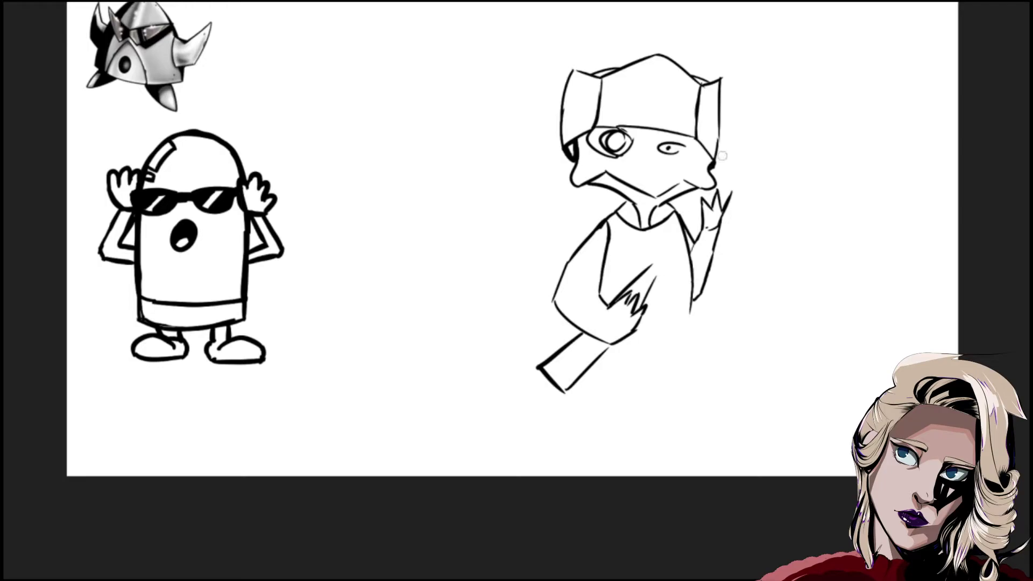
# Step: Draw the rifle across the torso with a long up-right barrel and doubled edges
pyautogui.moveTo(622, 310); pyautogui.dragTo(683, 255)
pyautogui.hotkey('ctrl', 'z')
pyautogui.moveTo(610, 306); pyautogui.dragTo(755, 164)
pyautogui.hotkey('ctrl', 'z')
pyautogui.hotkey('ctrl', 'z')
pyautogui.moveTo(715, 195)
pyautogui.mouseDown()
pyautogui.moveTo(765, 150)
pyautogui.moveTo(778, 121)
pyautogui.mouseUp()
pyautogui.hotkey('ctrl', 'z')
pyautogui.moveTo(715, 195); pyautogui.dragTo(780, 109)
pyautogui.hotkey('ctrl', 'z')
pyautogui.moveTo(716, 195); pyautogui.dragTo(805, 94)
pyautogui.hotkey('ctrl', 'z')
pyautogui.moveTo(565, 395); pyautogui.dragTo(613, 344)
pyautogui.moveTo(650, 291); pyautogui.dragTo(653, 307)
pyautogui.moveTo(731, 194)
pyautogui.mouseDown()
pyautogui.moveTo(807, 91)
pyautogui.moveTo(762, 144)
pyautogui.mouseUp()
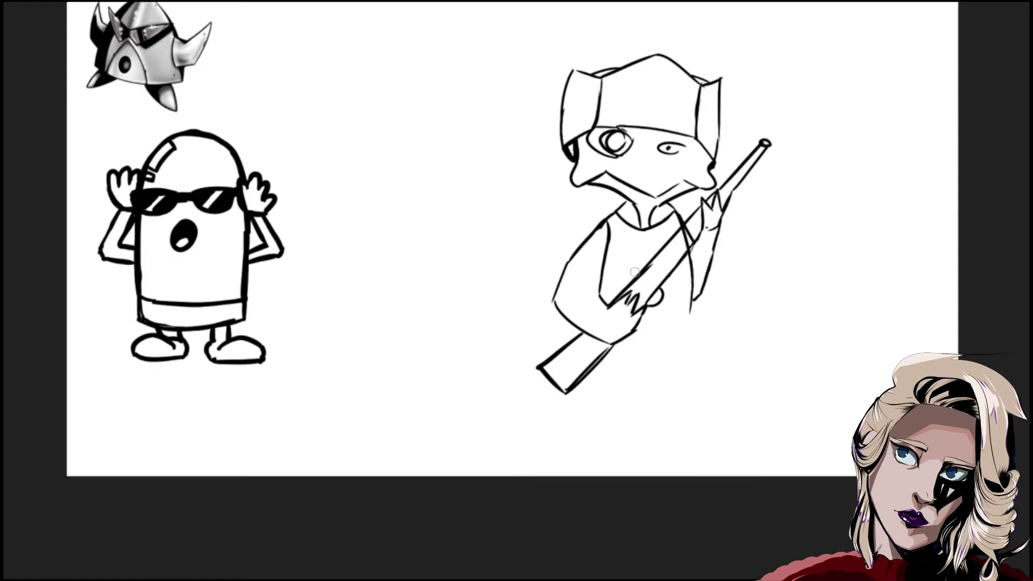
# Step: Add the spiral chest emblem, the right leg and the clawed feet
pyautogui.moveTo(632, 259)
pyautogui.mouseDown()
pyautogui.moveTo(630, 281)
pyautogui.moveTo(658, 246)
pyautogui.moveTo(678, 291)
pyautogui.moveTo(649, 304)
pyautogui.mouseUp()
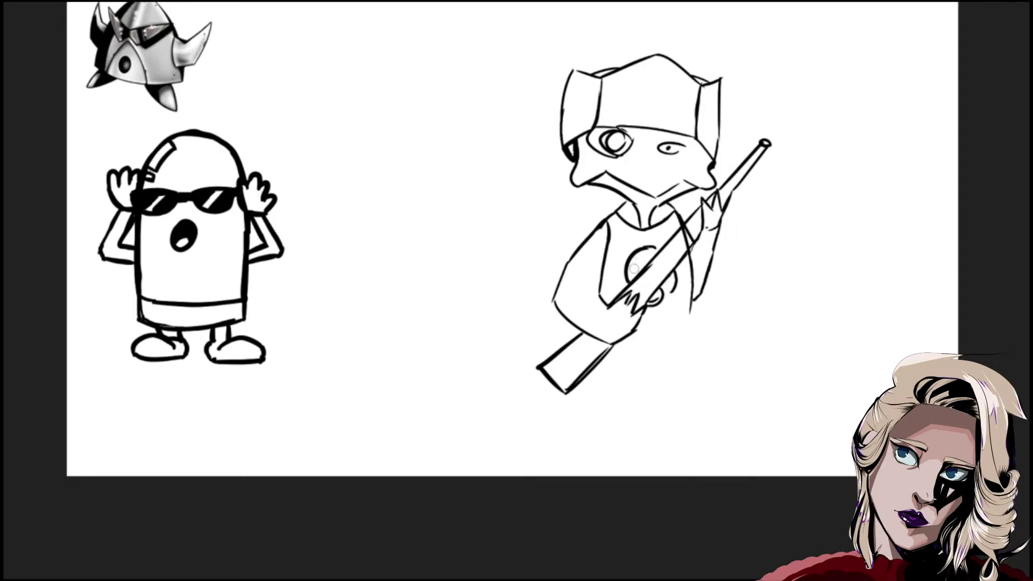
pyautogui.moveTo(633, 270); pyautogui.dragTo(646, 258)
pyautogui.moveTo(692, 287)
pyautogui.mouseDown()
pyautogui.moveTo(685, 335)
pyautogui.moveTo(628, 358)
pyautogui.moveTo(667, 404)
pyautogui.moveTo(715, 413)
pyautogui.mouseUp()
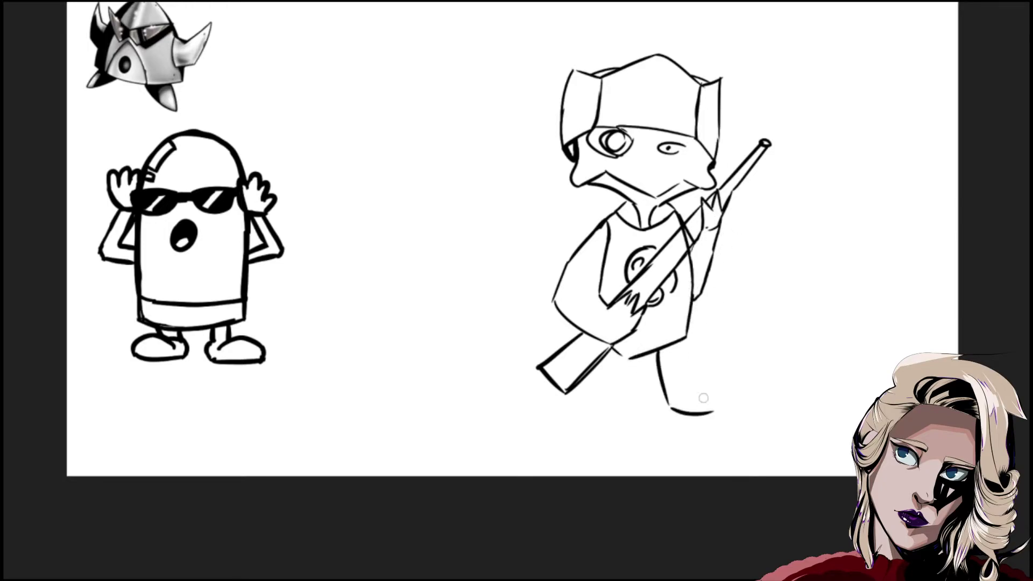
pyautogui.moveTo(698, 401)
pyautogui.mouseDown()
pyautogui.moveTo(694, 410)
pyautogui.moveTo(731, 391)
pyautogui.moveTo(756, 392)
pyautogui.moveTo(697, 379)
pyautogui.moveTo(682, 343)
pyautogui.moveTo(609, 408)
pyautogui.moveTo(574, 414)
pyautogui.moveTo(588, 429)
pyautogui.mouseUp()
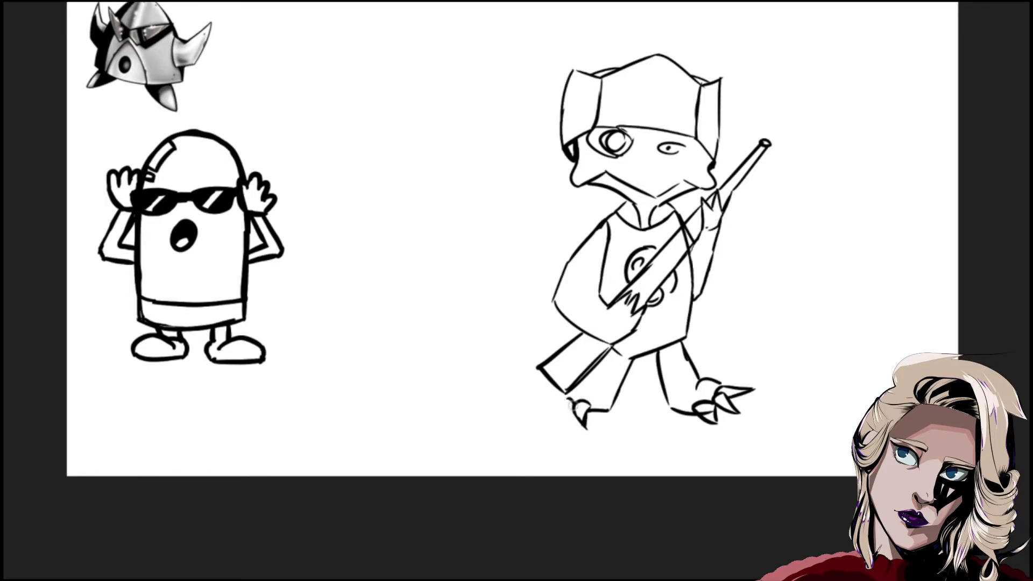
pyautogui.moveTo(573, 406); pyautogui.dragTo(569, 395)
pyautogui.moveTo(575, 389); pyautogui.dragTo(608, 353)
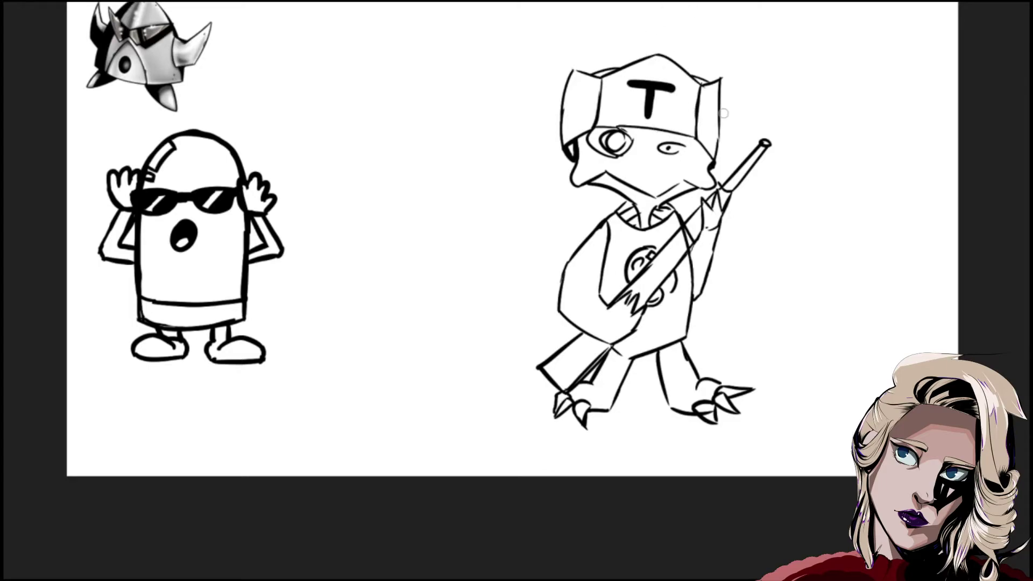
# Step: Shrink the whole turtle sketch and move it left and up beside the bullet
pyautogui.hotkey('ctrl', 't')
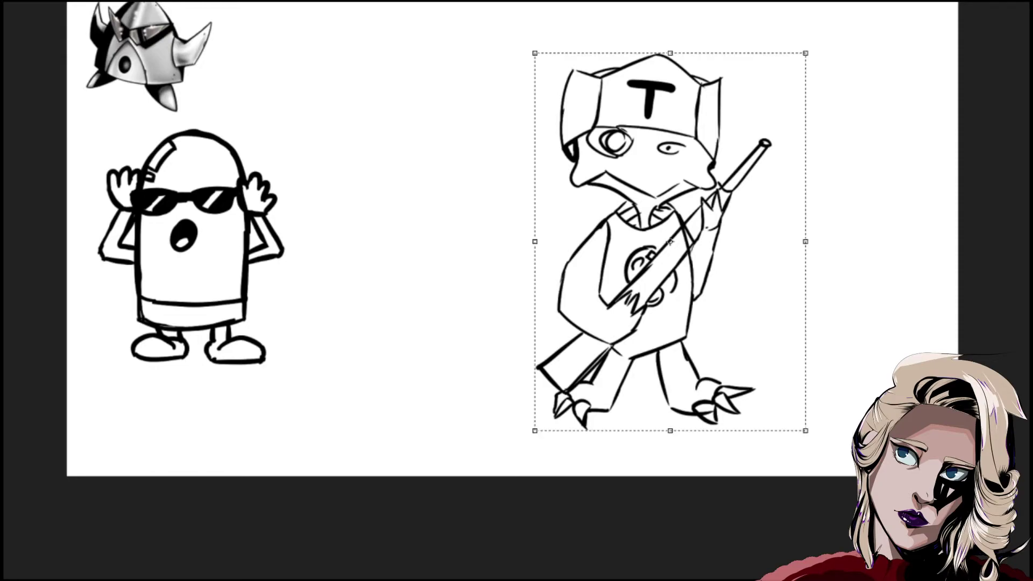
pyautogui.moveTo(669, 228); pyautogui.dragTo(455, 186)
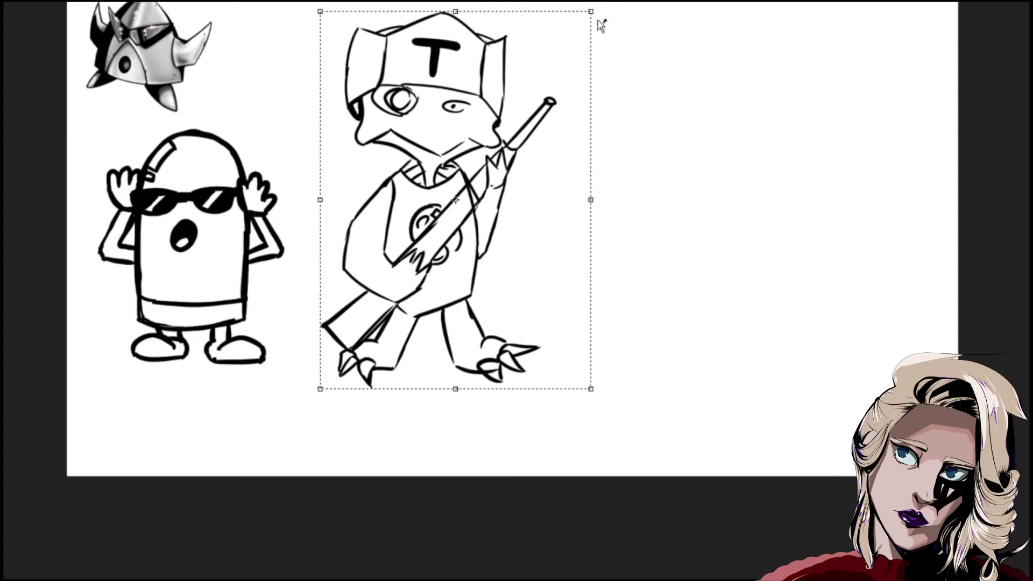
pyautogui.moveTo(590, 11); pyautogui.dragTo(499, 139)
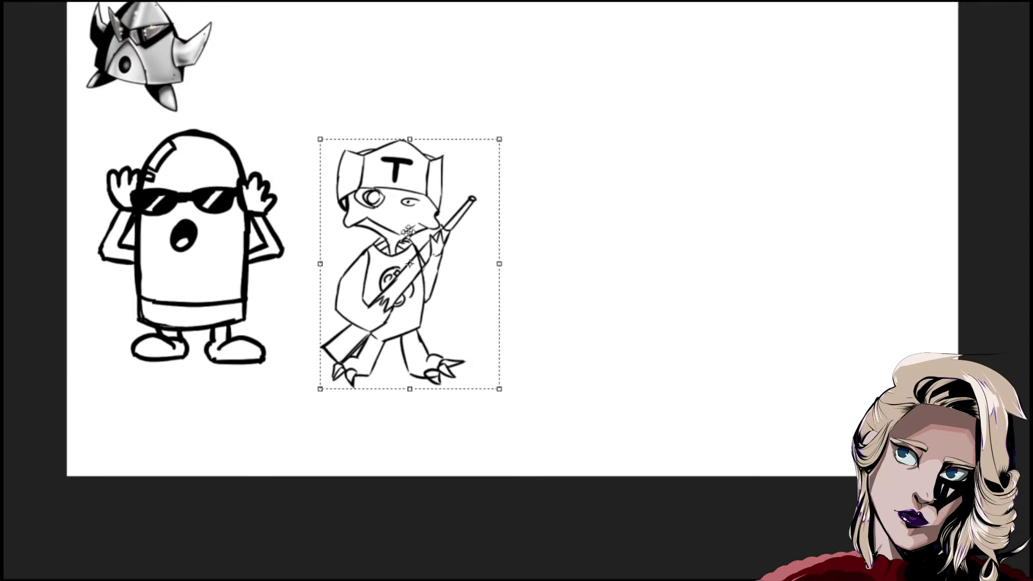
pyautogui.moveTo(407, 244)
pyautogui.mouseDown()
pyautogui.moveTo(400, 170)
pyautogui.moveTo(388, 249)
pyautogui.mouseUp()
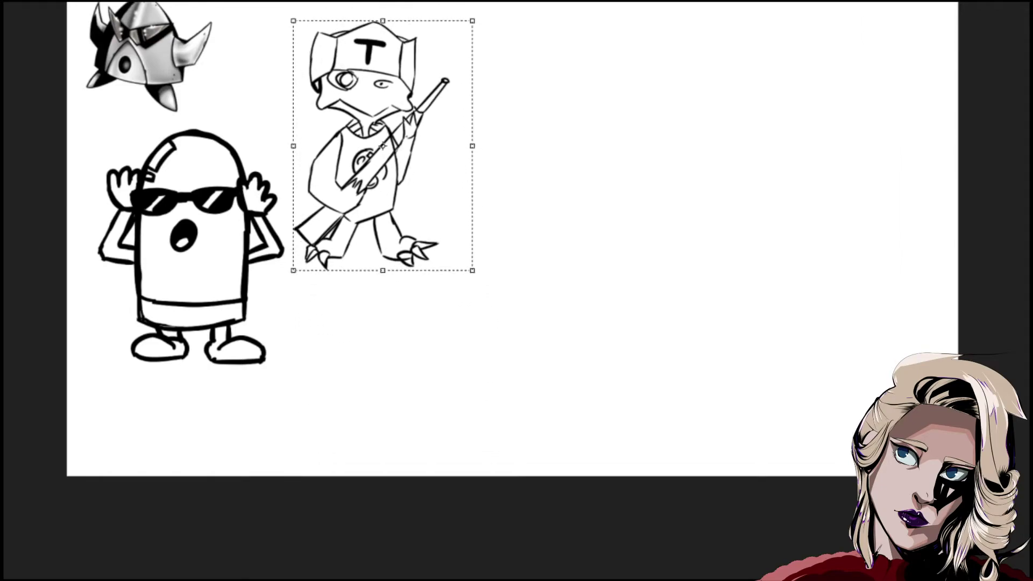
pyautogui.press('Return')
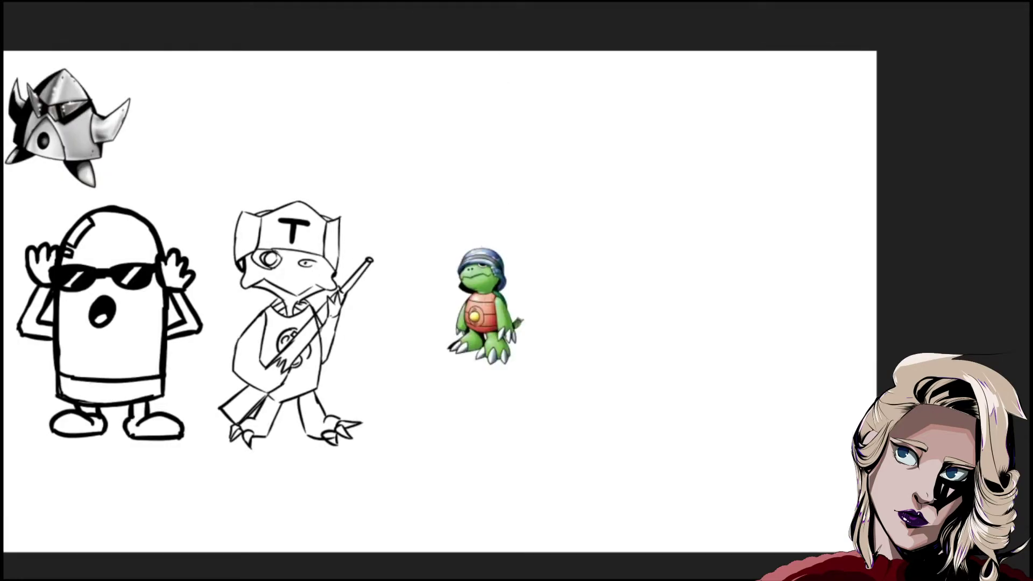
# Step: Scale down the green turtle reference and place it beside the helmet image
pyautogui.moveTo(436, 231); pyautogui.dragTo(536, 376)
pyautogui.moveTo(498, 330); pyautogui.dragTo(419, 186)
pyautogui.moveTo(457, 235); pyautogui.dragTo(536, 349)
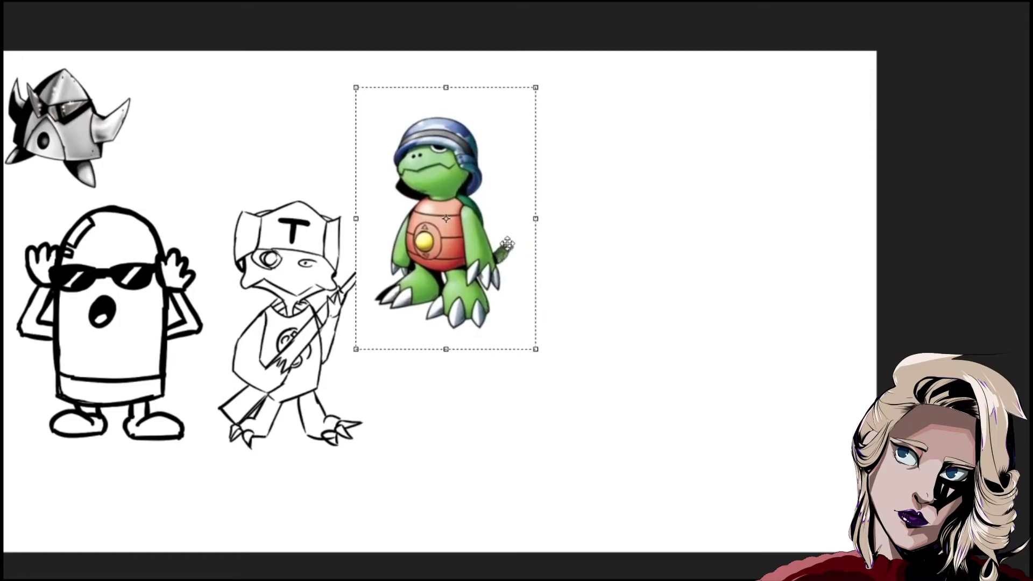
pyautogui.moveTo(472, 267); pyautogui.dragTo(493, 236)
pyautogui.moveTo(557, 318); pyautogui.dragTo(491, 221)
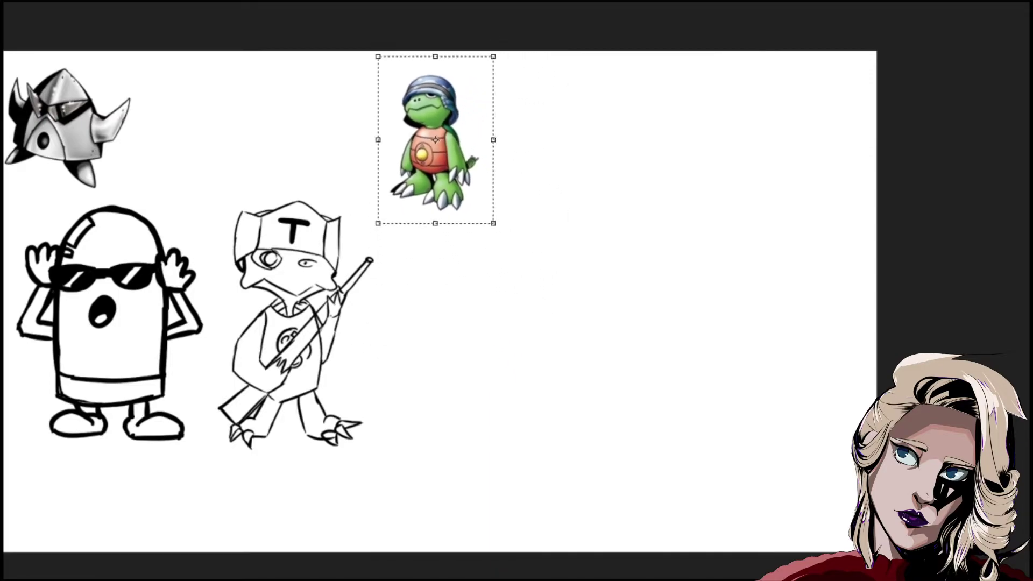
pyautogui.moveTo(436, 194); pyautogui.dragTo(386, 183)
pyautogui.moveTo(386, 127); pyautogui.dragTo(200, 144)
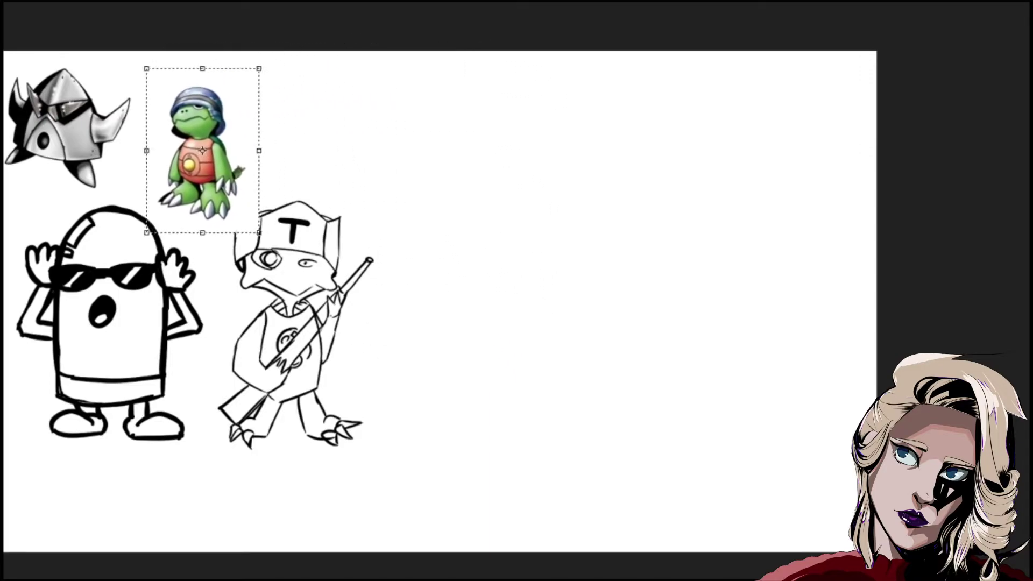
pyautogui.moveTo(259, 225); pyautogui.dragTo(237, 218)
pyautogui.press('Return')
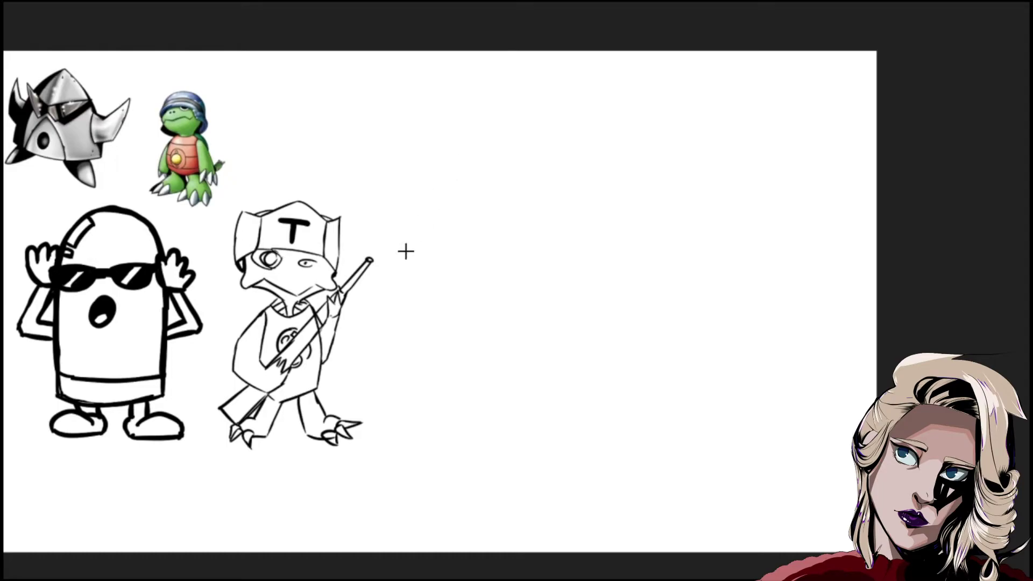
# Step: Scale down the turtle sketch with its reference and move them upward
pyautogui.hotkey('ctrl', 't')
pyautogui.moveTo(555, 75); pyautogui.dragTo(430, 176)
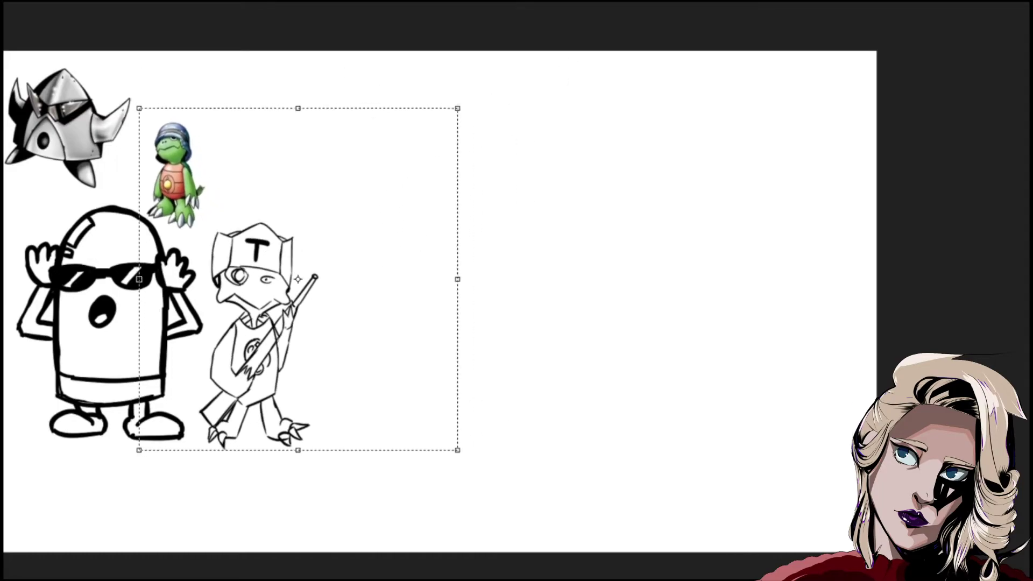
pyautogui.moveTo(374, 369); pyautogui.dragTo(373, 303)
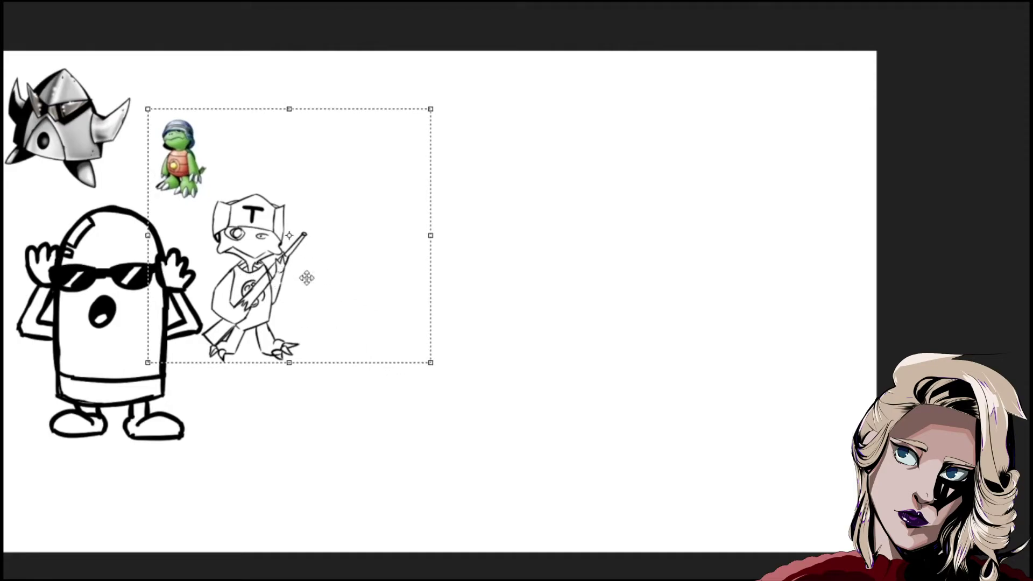
# Step: Commit the scaled-down turtle sketch and reference transform
pyautogui.press('Return')
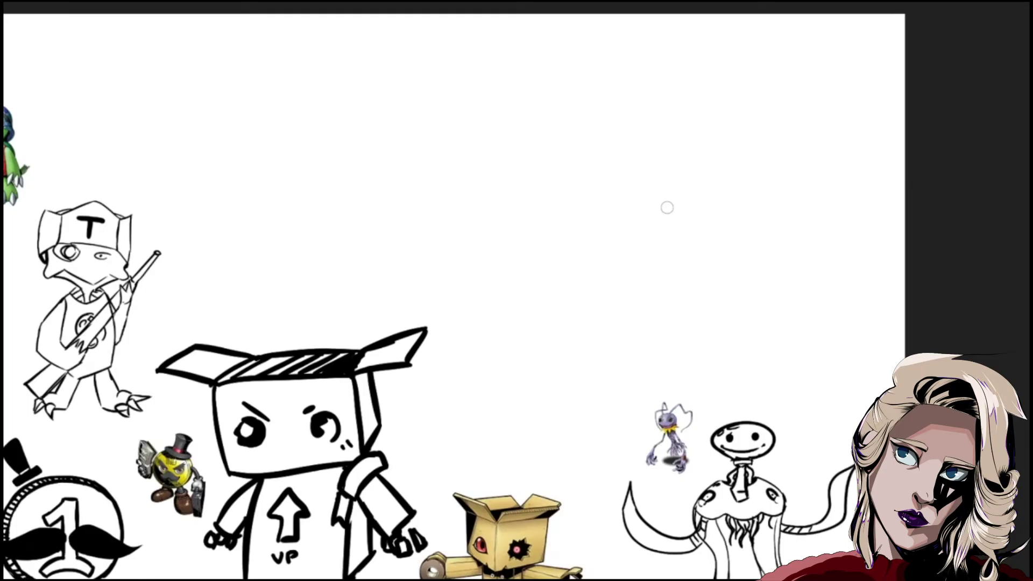
# Step: Zoom in slightly on the drawings
pyautogui.moveTo(667, 208); pyautogui.dragTo(608, 168)
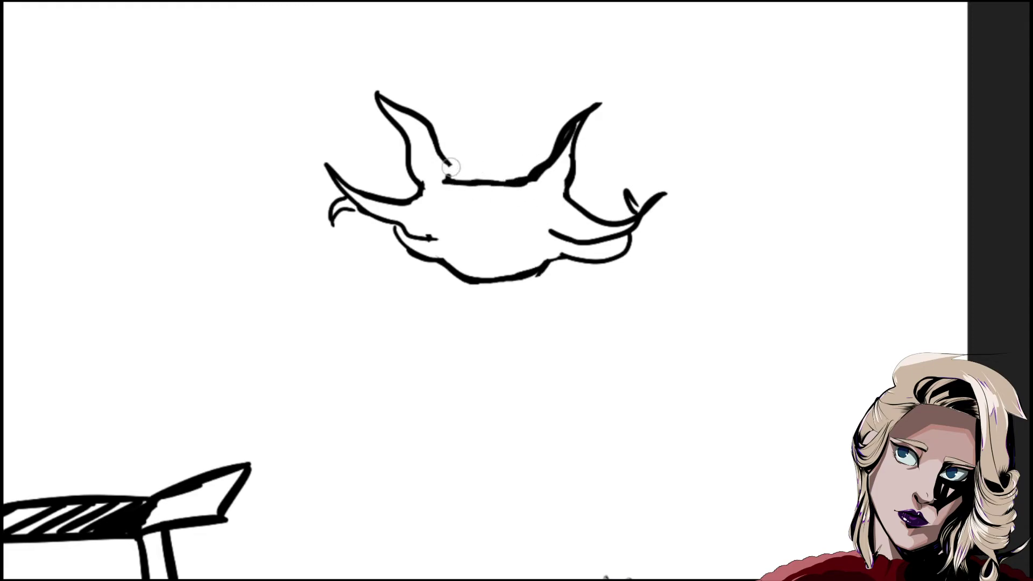
# Step: Draw the top bun dome and lower bun shape, plus strokes around the right gill
pyautogui.moveTo(446, 180)
pyautogui.mouseDown()
pyautogui.moveTo(529, 158)
pyautogui.moveTo(534, 171)
pyautogui.mouseUp()
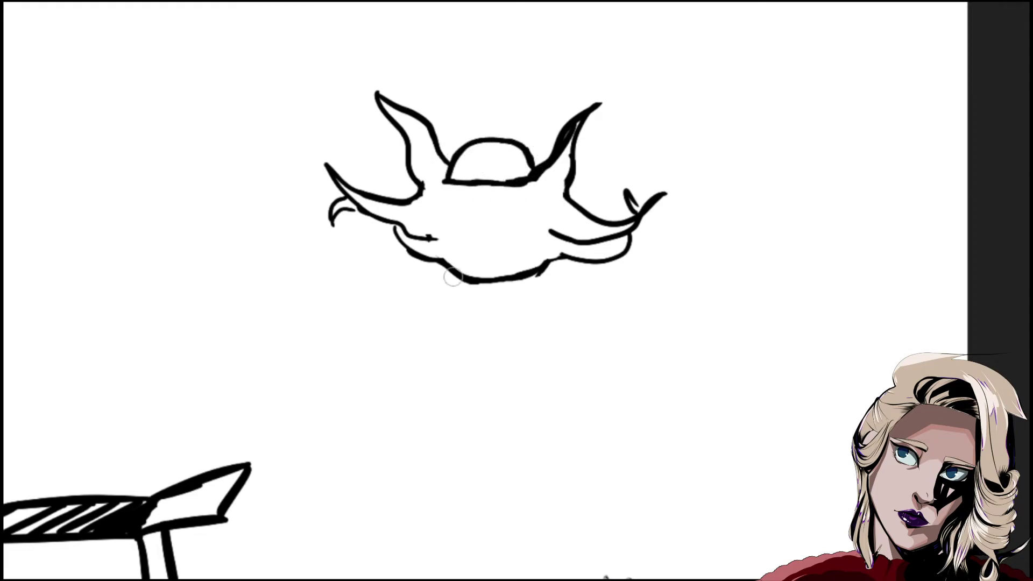
pyautogui.moveTo(470, 251)
pyautogui.mouseDown()
pyautogui.moveTo(550, 258)
pyautogui.moveTo(489, 269)
pyautogui.moveTo(472, 256)
pyautogui.moveTo(570, 255)
pyautogui.mouseUp()
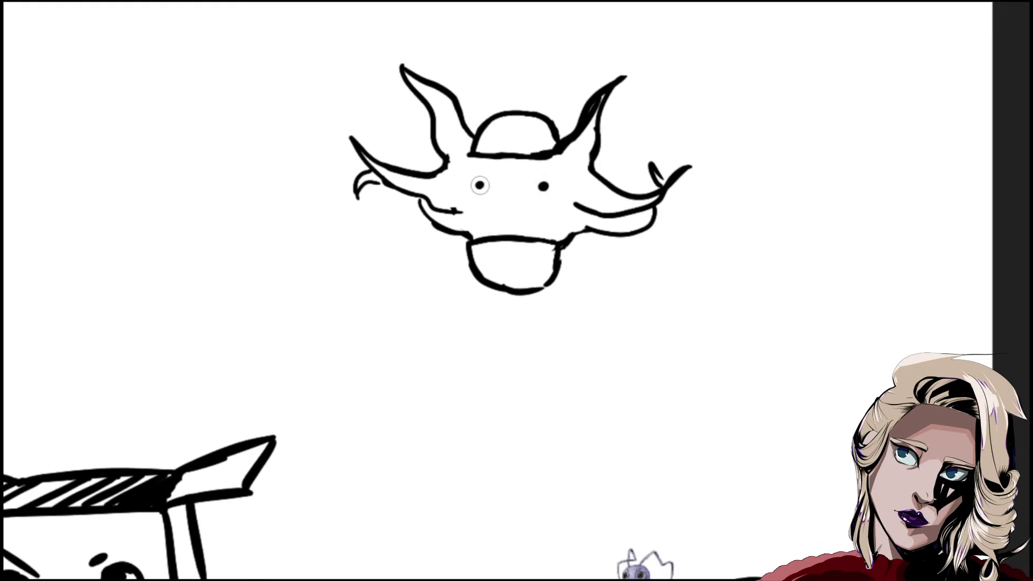
pyautogui.moveTo(562, 213); pyautogui.dragTo(643, 216)
pyautogui.moveTo(575, 158); pyautogui.dragTo(606, 171)
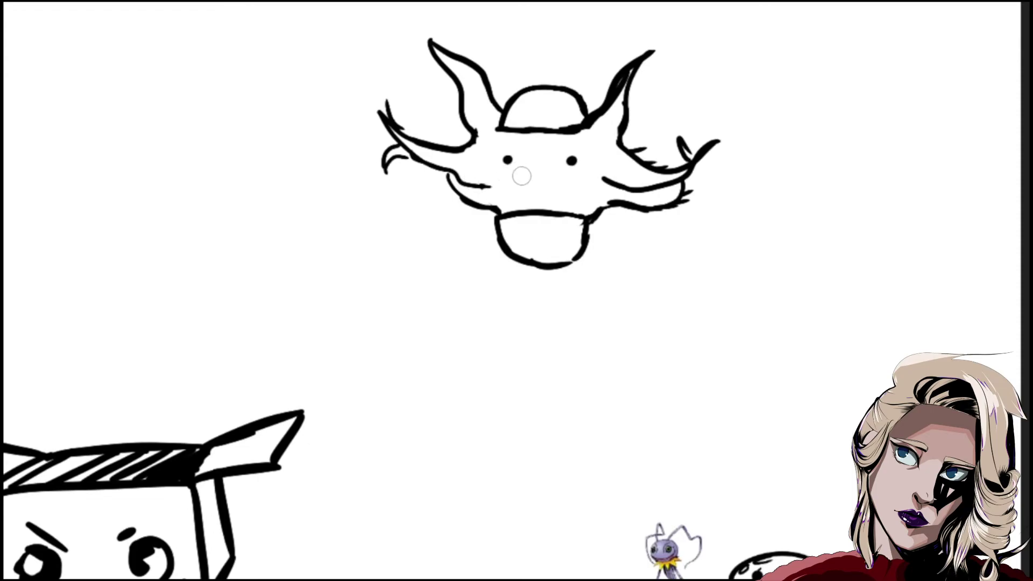
# Step: Add a dot below the eye and a smile beneath the eyes
pyautogui.click(500, 185)
pyautogui.moveTo(593, 184)
pyautogui.mouseDown()
pyautogui.moveTo(544, 190)
pyautogui.moveTo(558, 179)
pyautogui.mouseUp()
pyautogui.moveTo(624, 154); pyautogui.dragTo(579, 166)
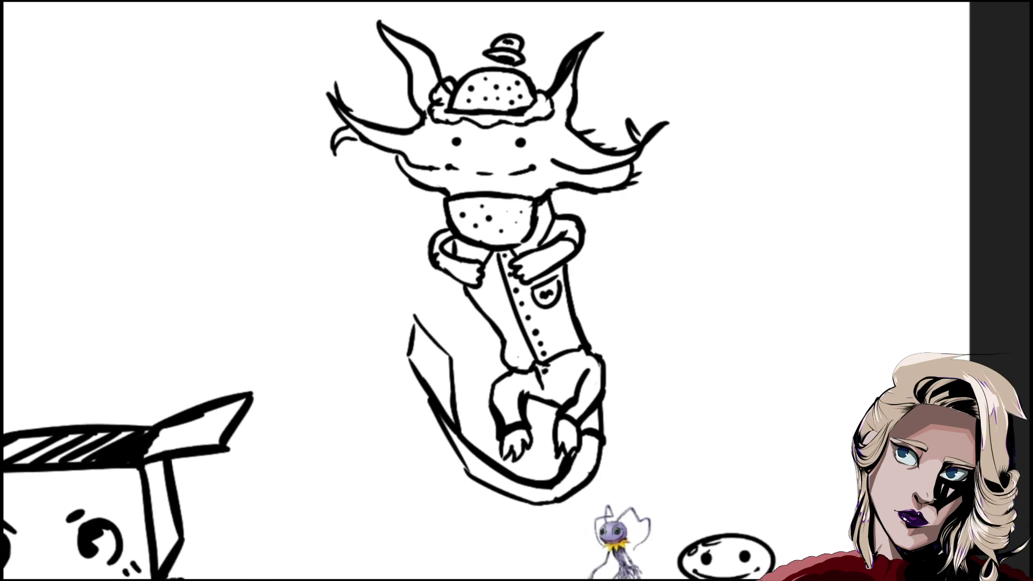
# Step: Pan the canvas right and then up to reposition the axolotl drawing in view
pyautogui.moveTo(497, 264); pyautogui.dragTo(562, 104)
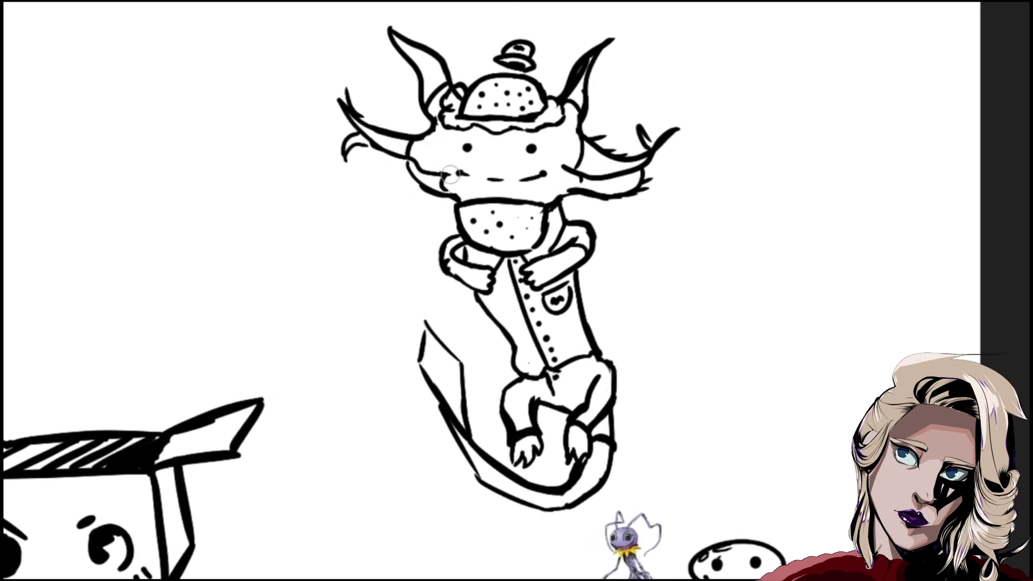
pyautogui.moveTo(508, 235); pyautogui.dragTo(523, 213)
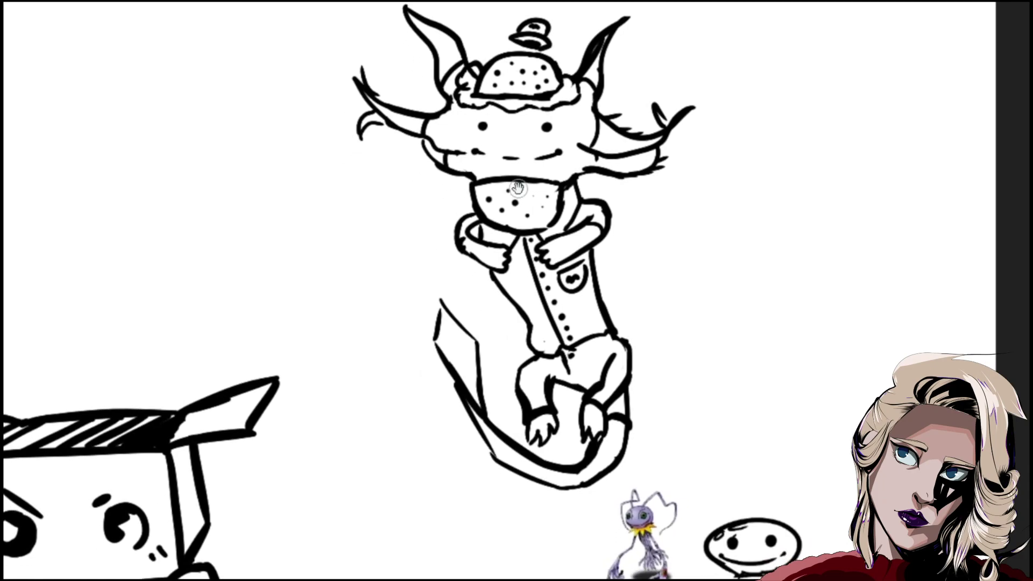